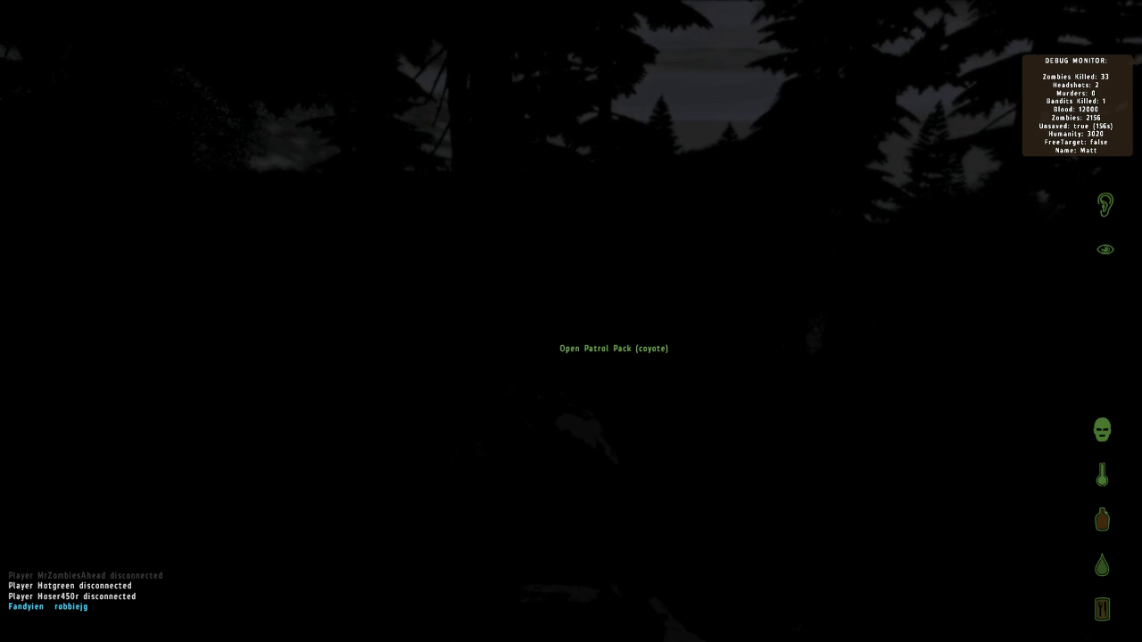
scroll(571, 348, down, 1)
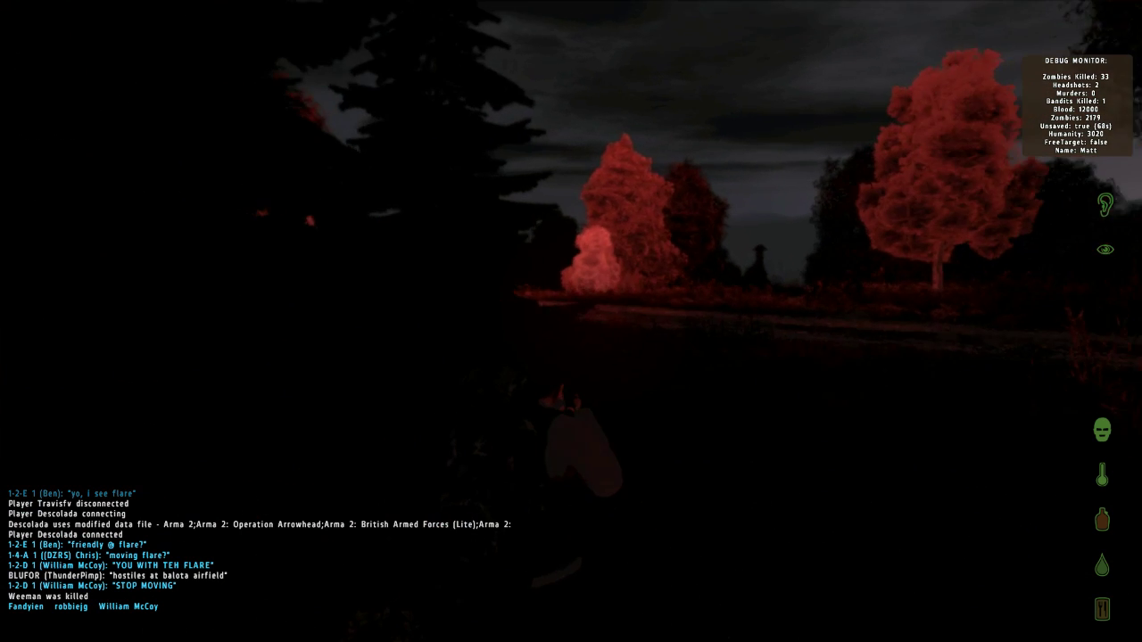
right_click(571, 321)
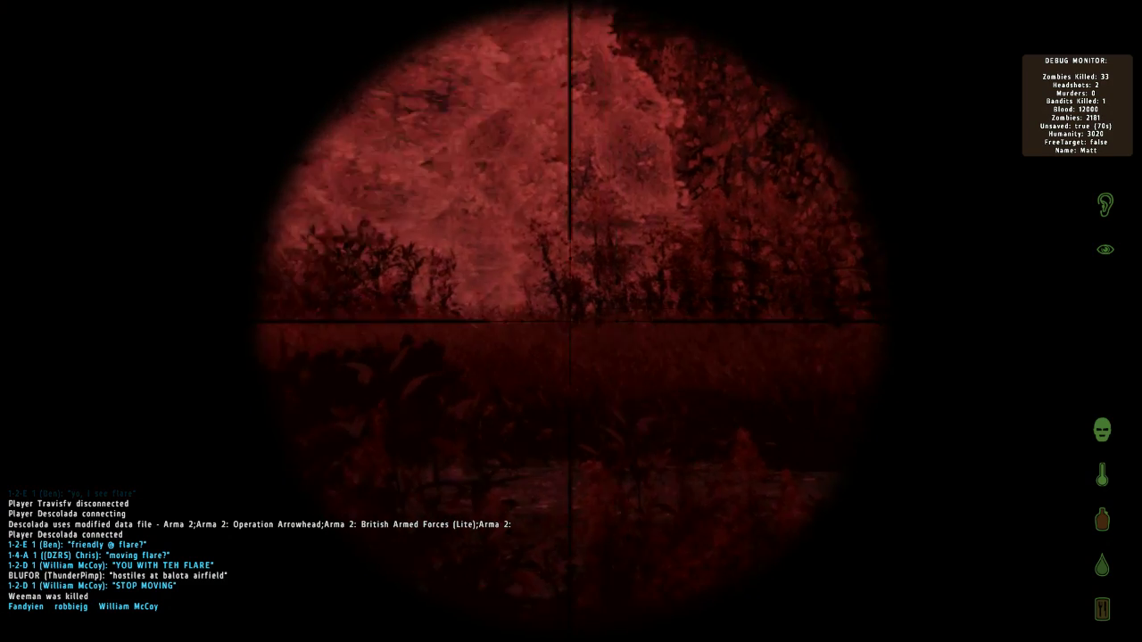
right_click(570, 322)
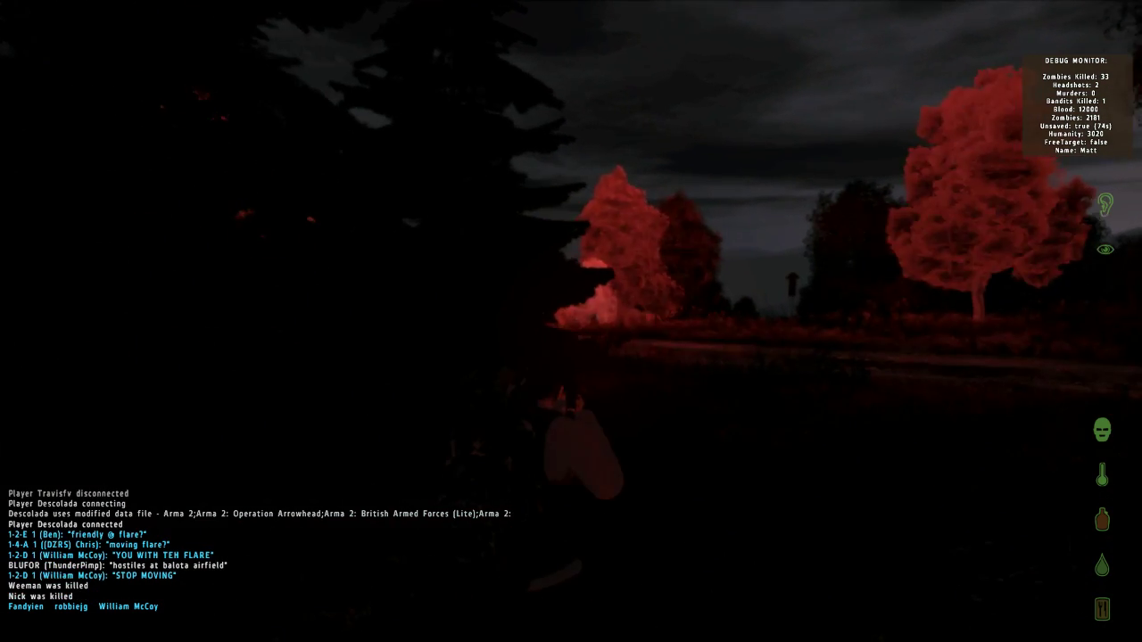
right_click(571, 321)
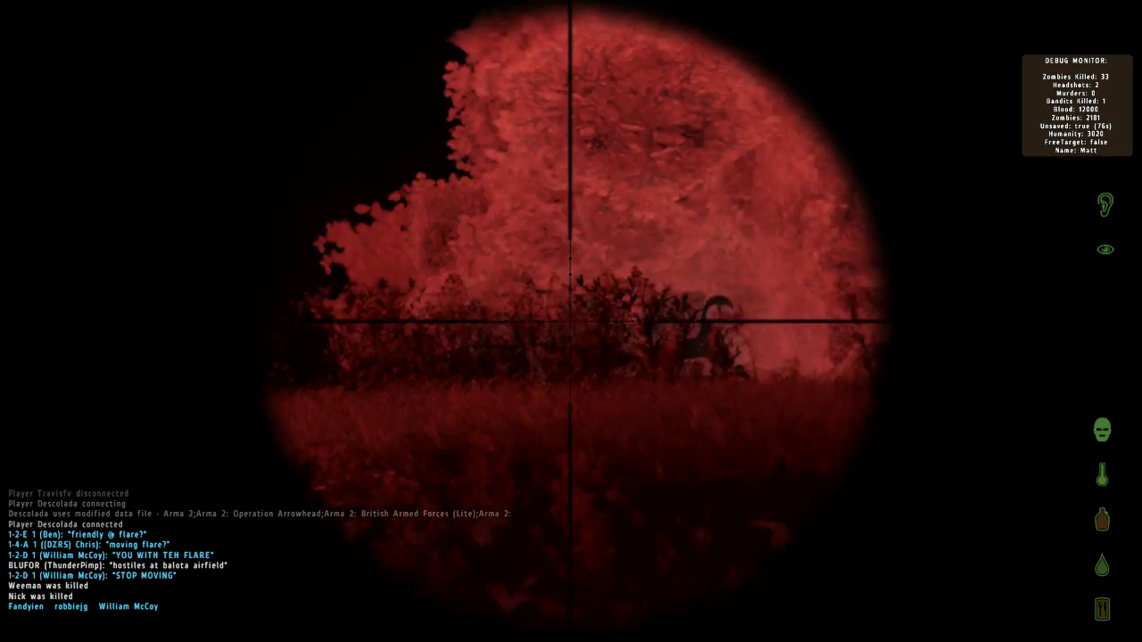
right_click(571, 321)
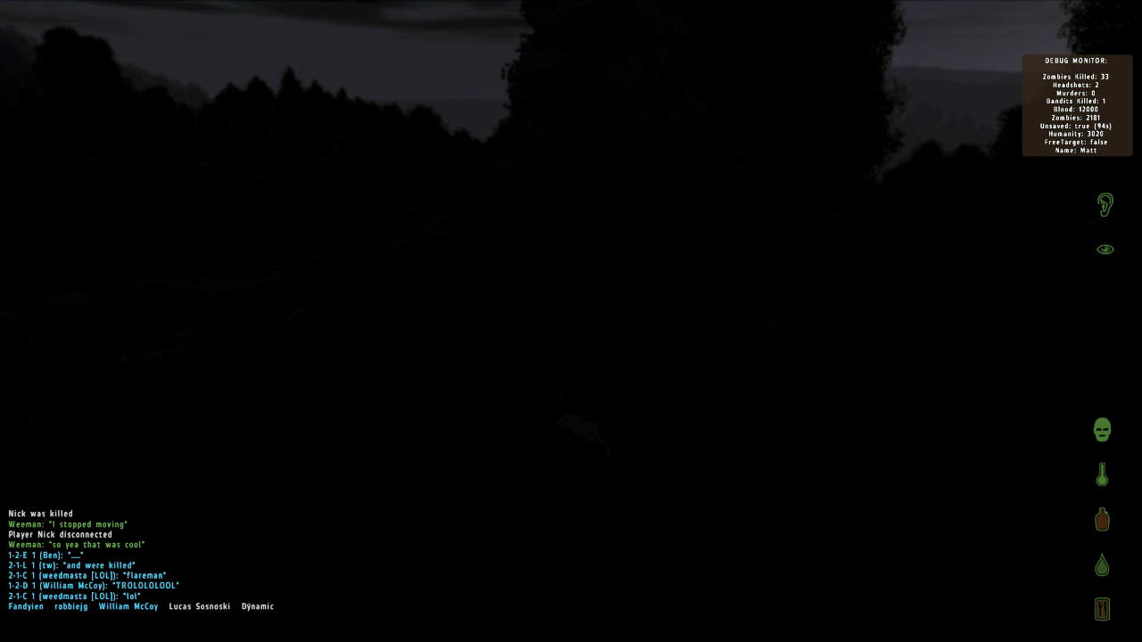
scroll(571, 321, down, 1)
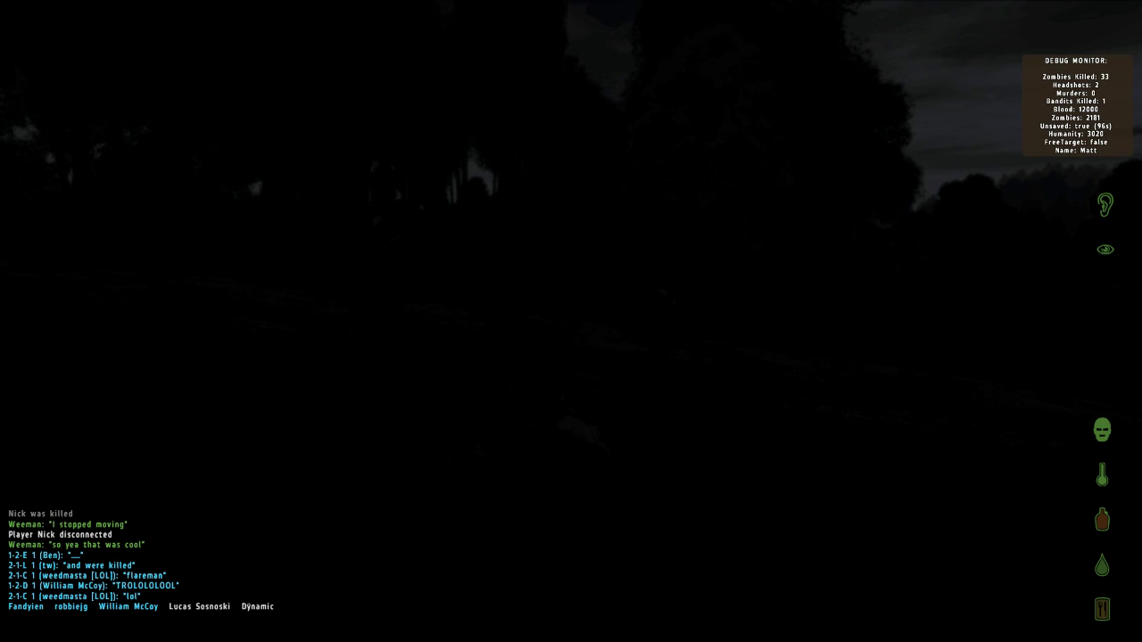
scroll(570, 321, down, 1)
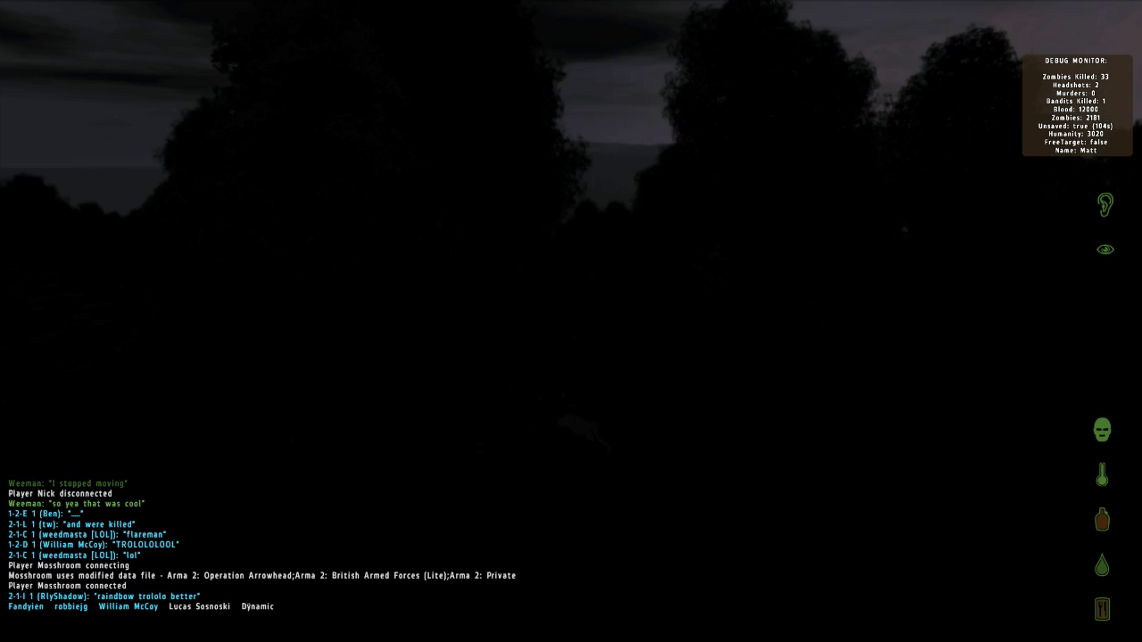
scroll(571, 321, down, 1)
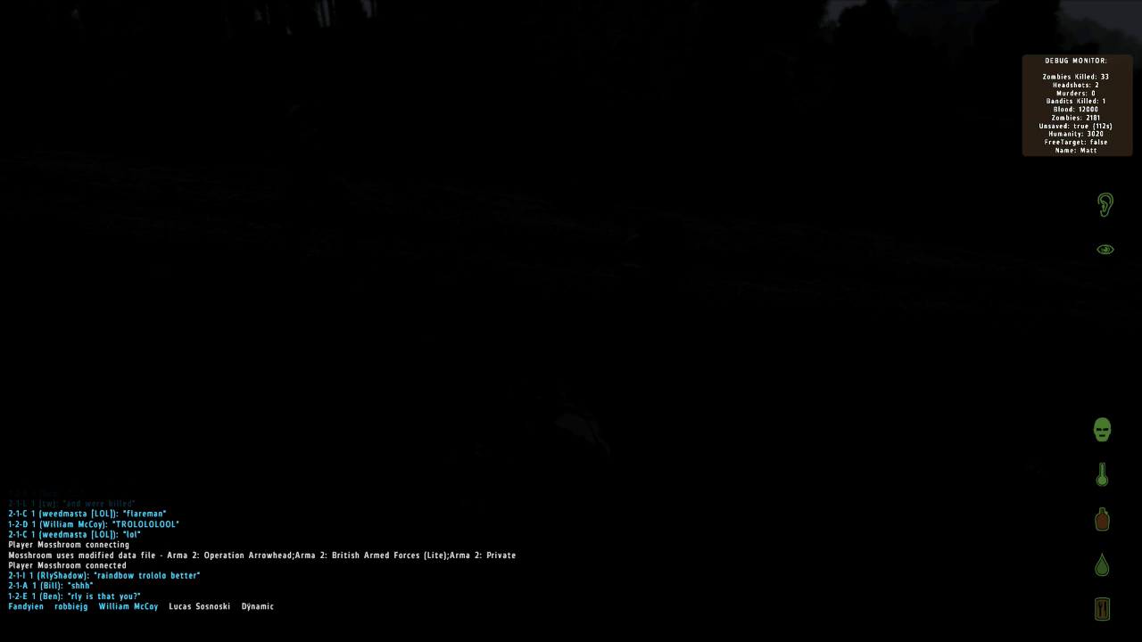
scroll(570, 321, down, 1)
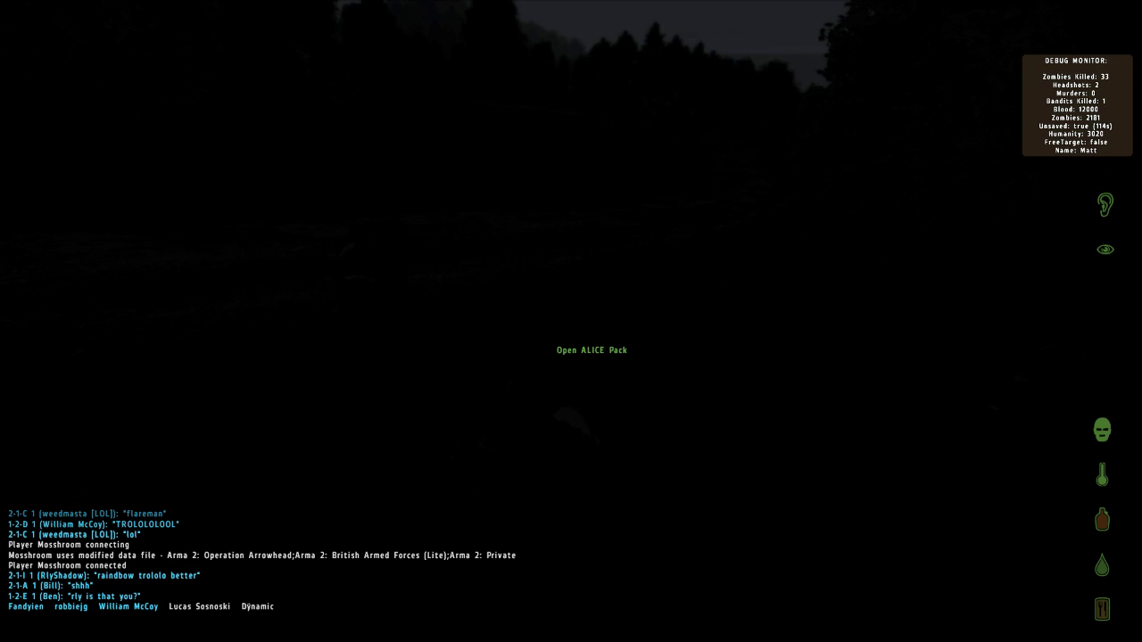
scroll(570, 321, down, 1)
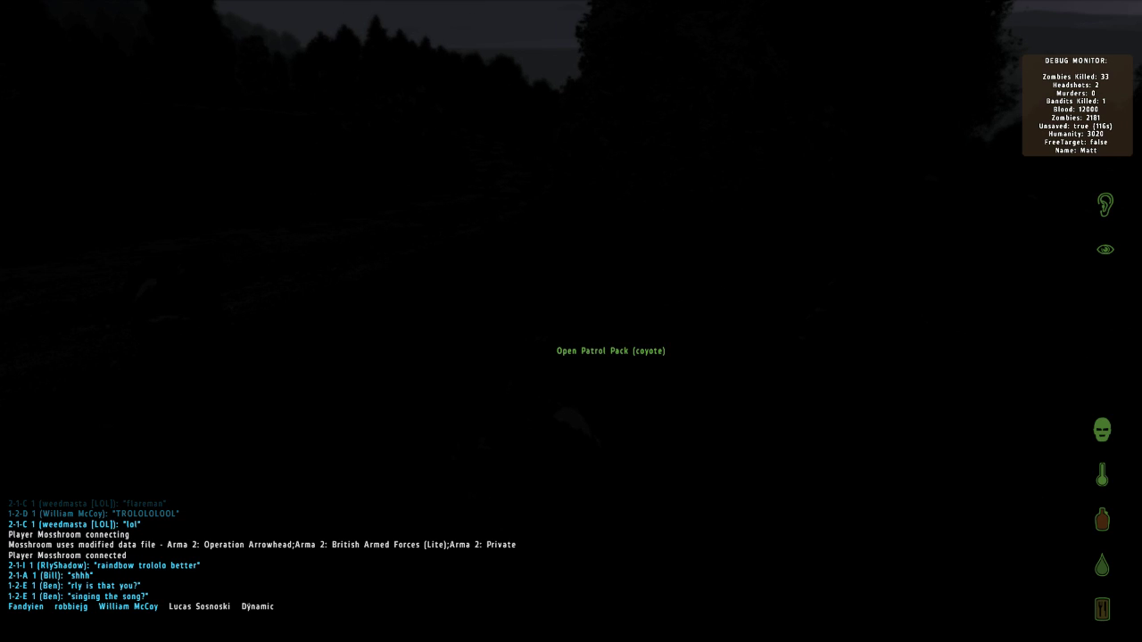